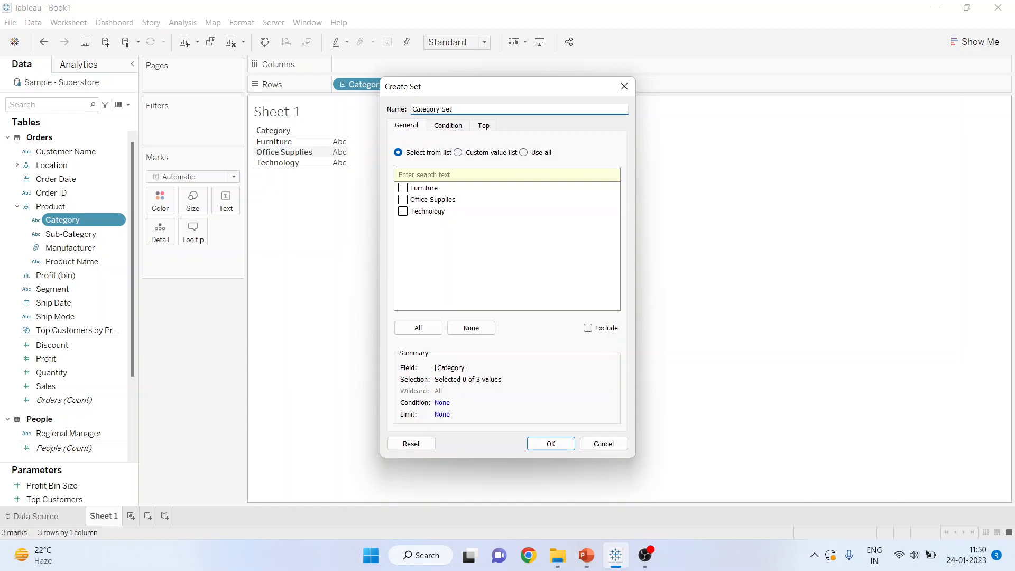
# Step: Create the Category Set with no members selected and add it to Rows after Category
pyautogui.press('Return')
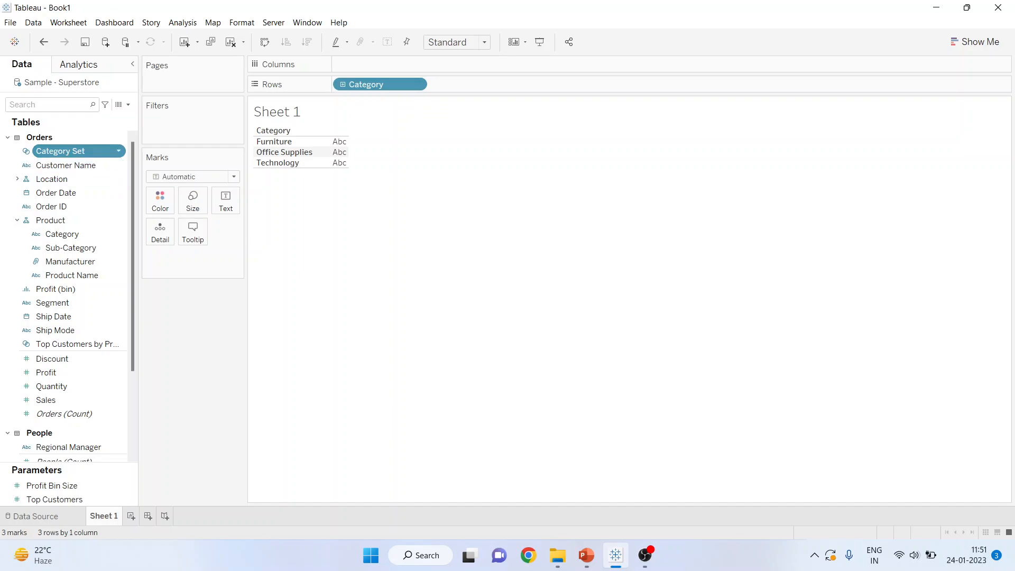
pyautogui.moveTo(60, 151); pyautogui.dragTo(470, 85)
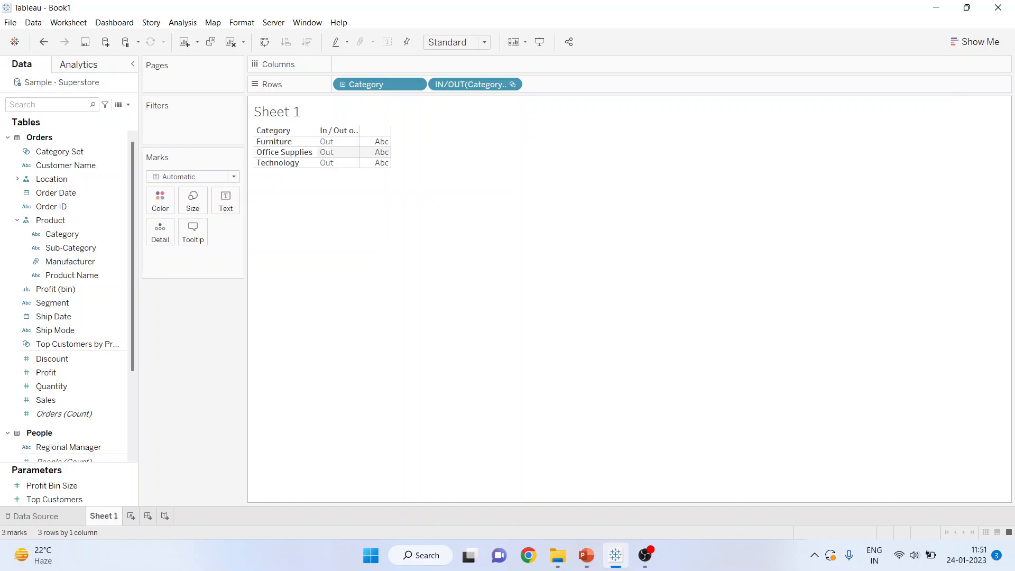
# Step: Start a new calculated field named Subcategories
pyautogui.click(8, 138)
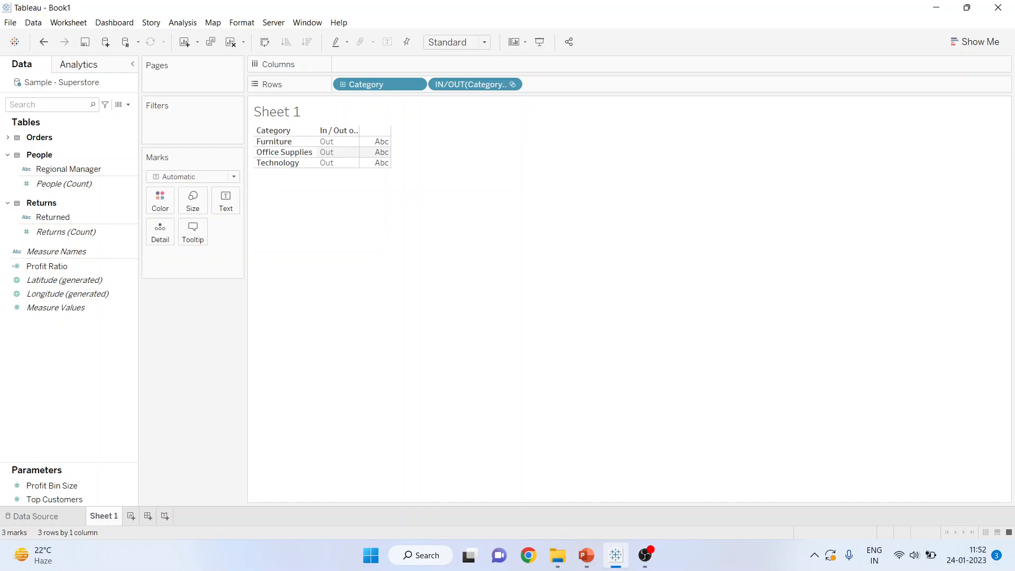
pyautogui.click(128, 104)
pyautogui.click(63, 116)
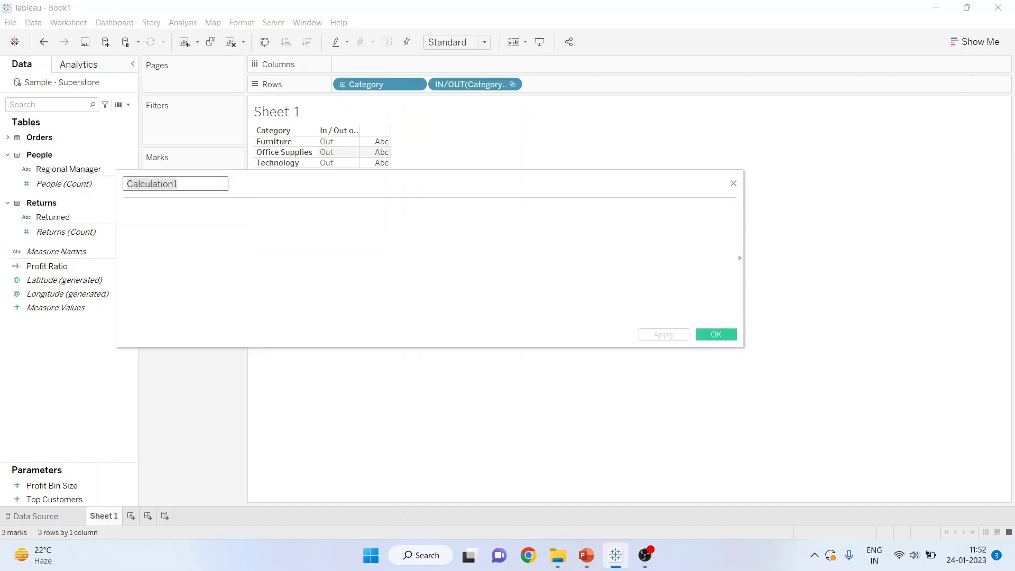
pyautogui.write('Sub')
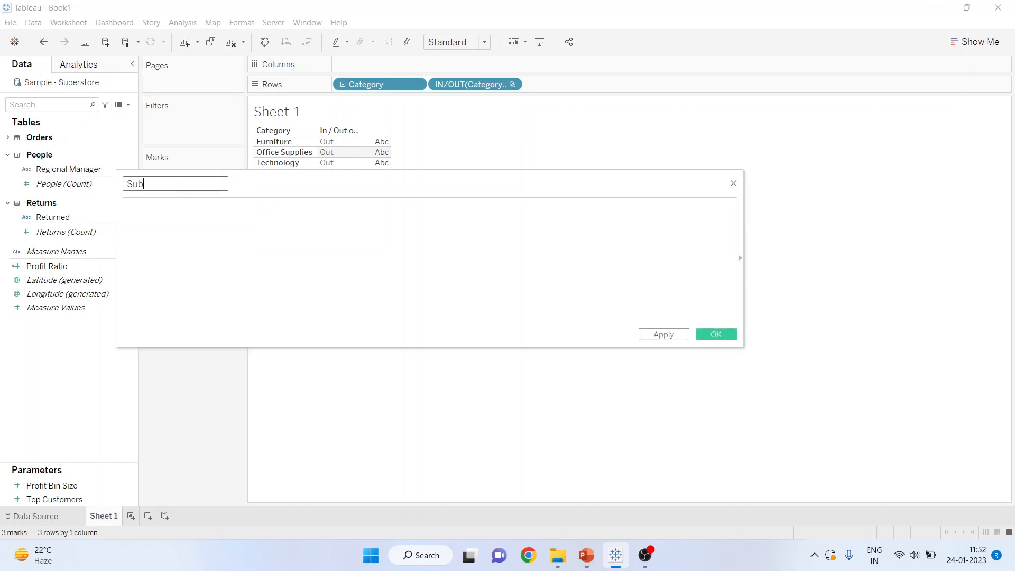
pyautogui.write('categories')
pyautogui.click(124, 209)
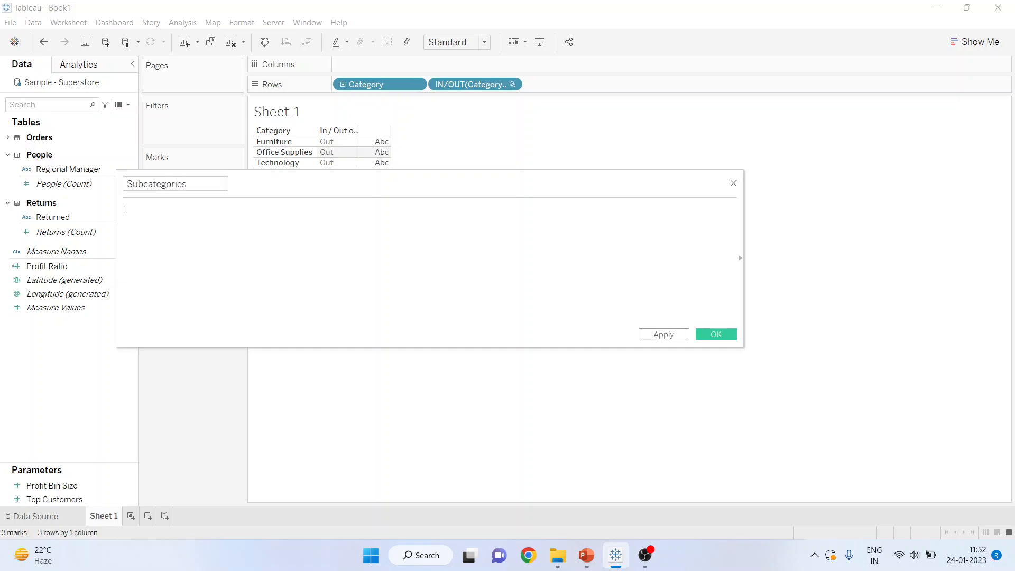
# Step: Begin the Subcategories formula with the condition IF [Category Set]
pyautogui.write('if')
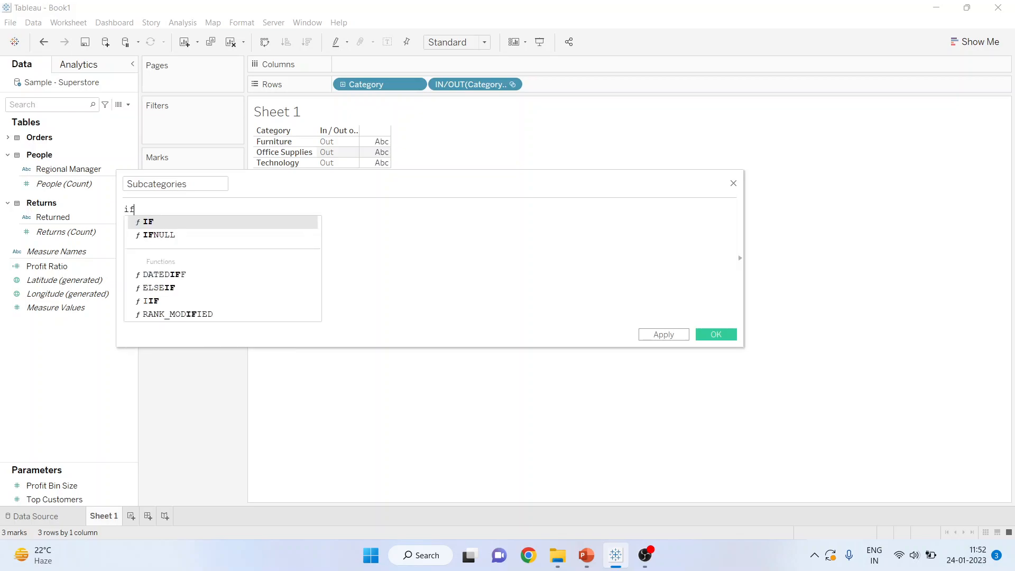
pyautogui.press('BackSpace')
pyautogui.press('BackSpace')
pyautogui.press('BackSpace')
pyautogui.write('if')
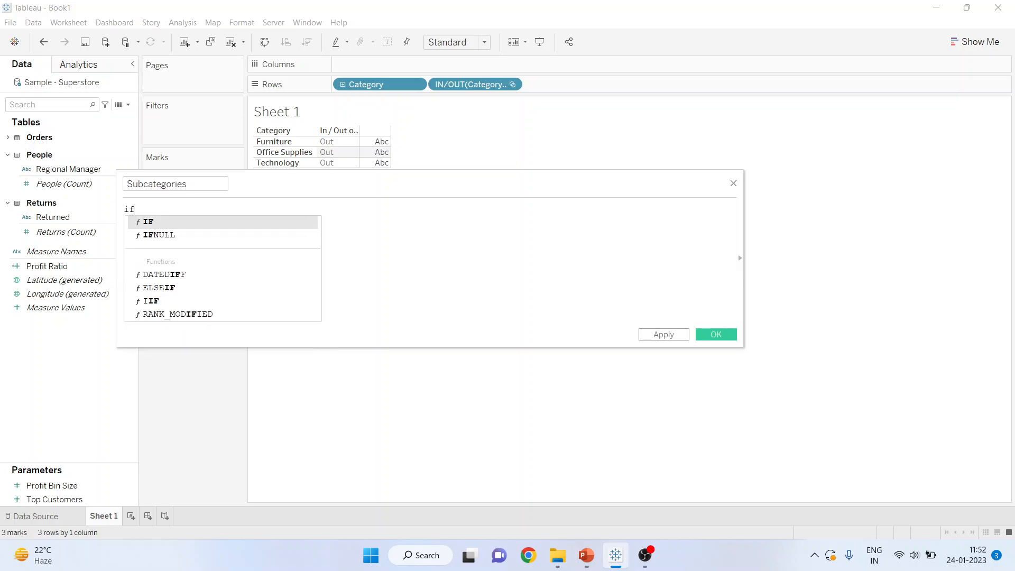
pyautogui.press('Return')
pyautogui.write('ca')
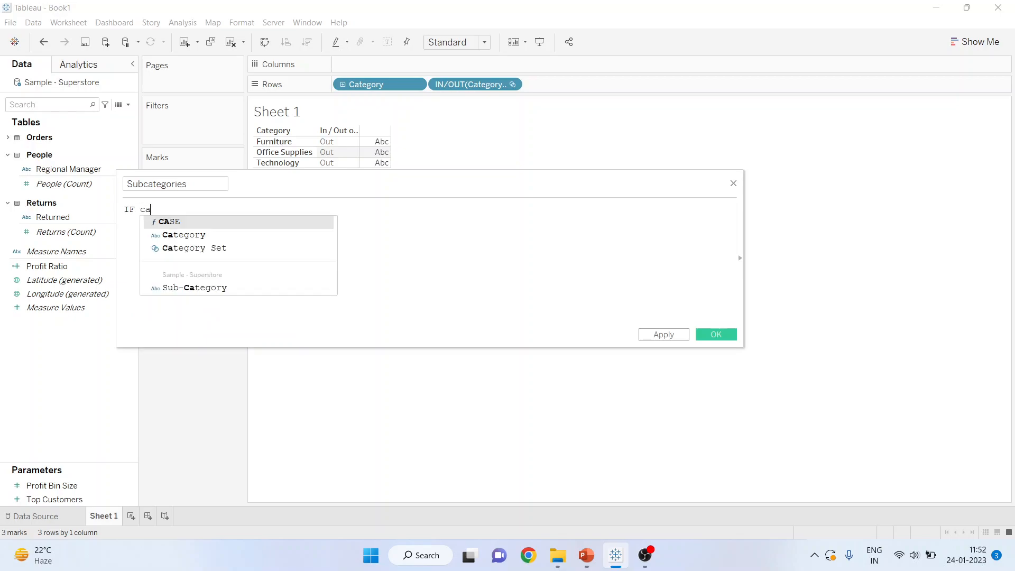
pyautogui.press('Down')
pyautogui.press('Down')
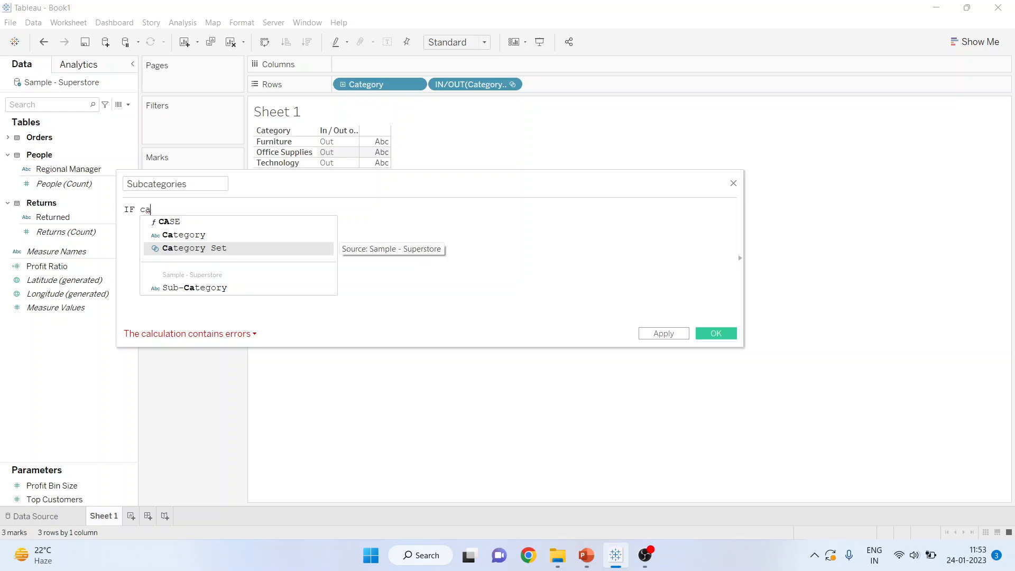
pyautogui.press('Return')
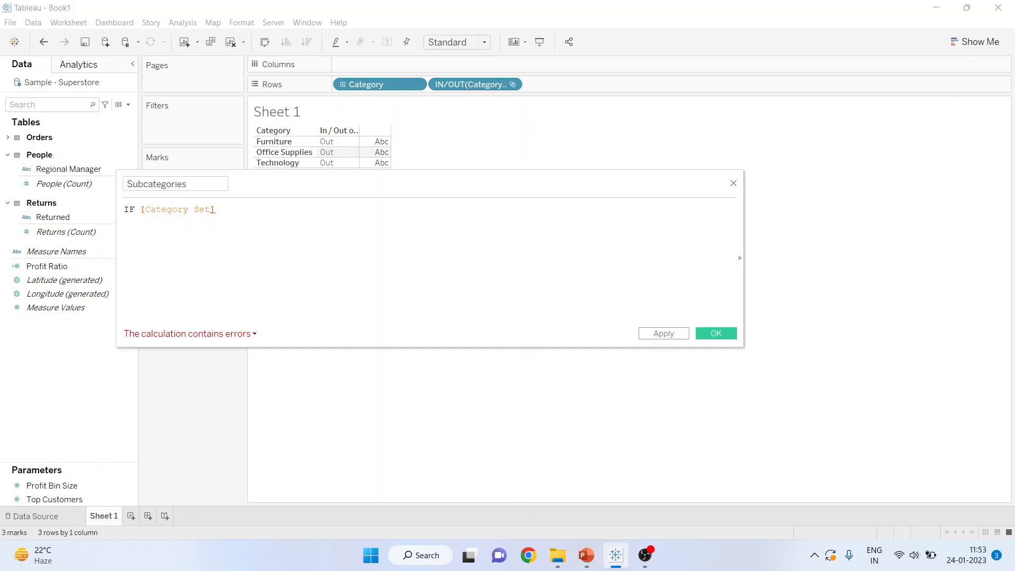
# Step: Continue the formula with then [Sub-Category] after the set condition
pyautogui.write('then')
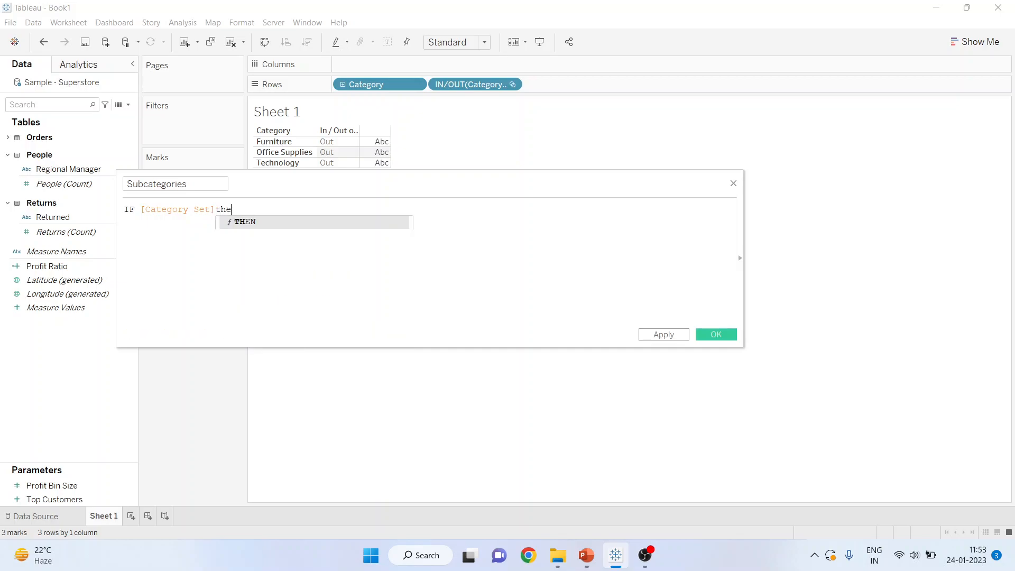
pyautogui.press('BackSpace')
pyautogui.press('BackSpace')
pyautogui.press('BackSpace')
pyautogui.press('BackSpace')
pyautogui.write('then')
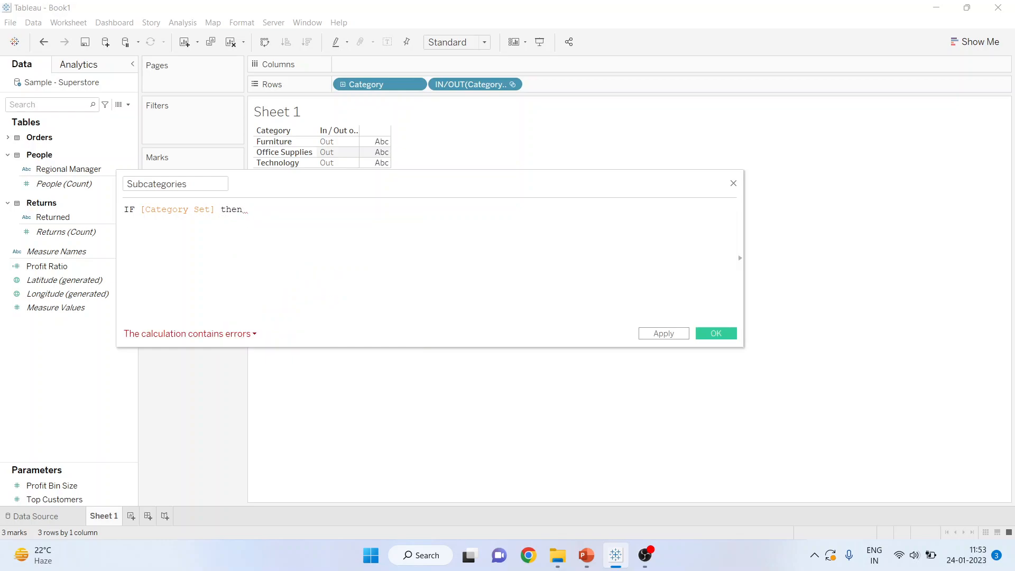
pyautogui.write(' su')
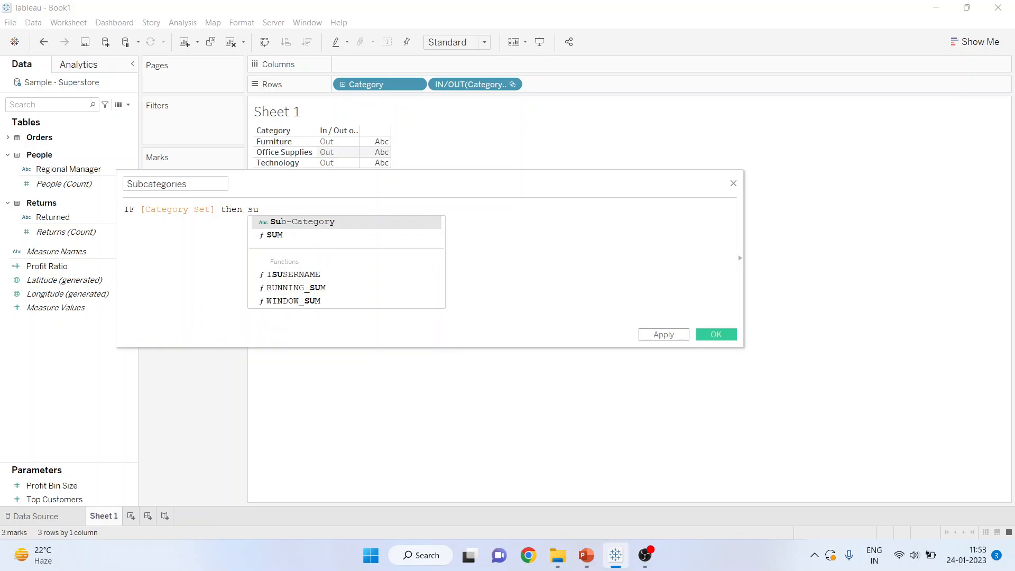
pyautogui.press('Return')
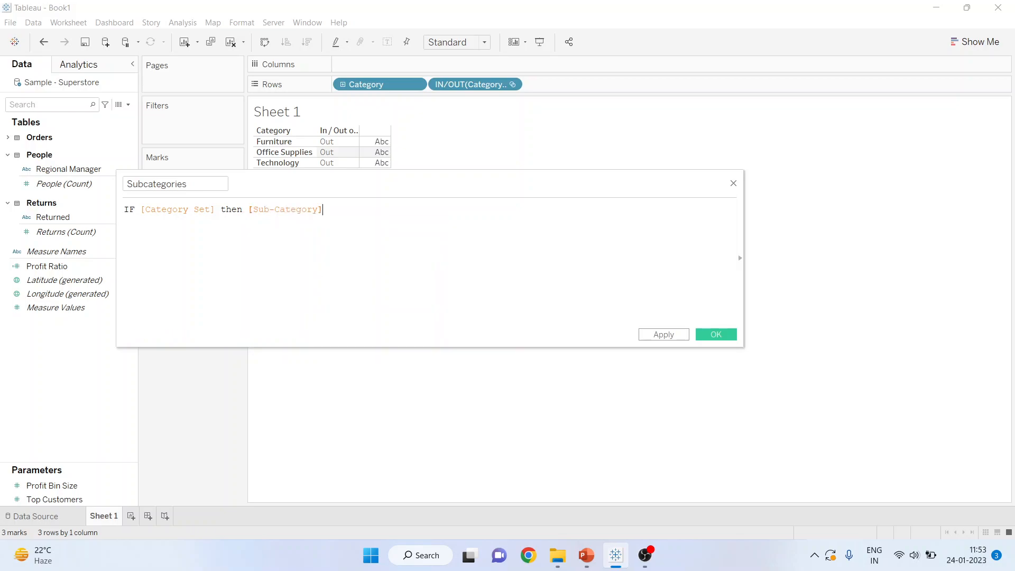
# Step: Finish the formula with ELSE '' and END on a new line, and save the calculated field
pyautogui.write('e')
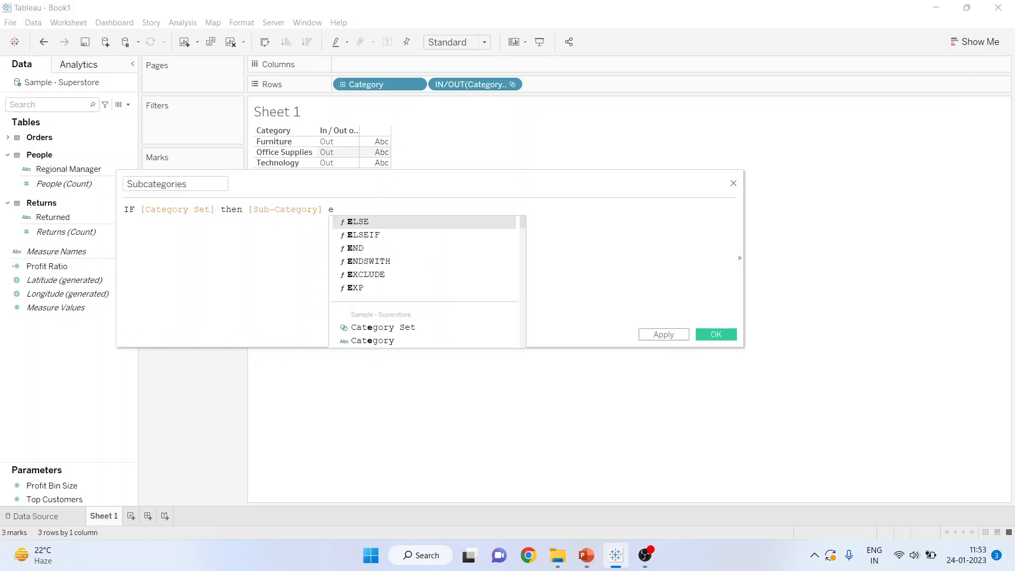
pyautogui.press('Return')
pyautogui.write("''")
pyautogui.press('Return')
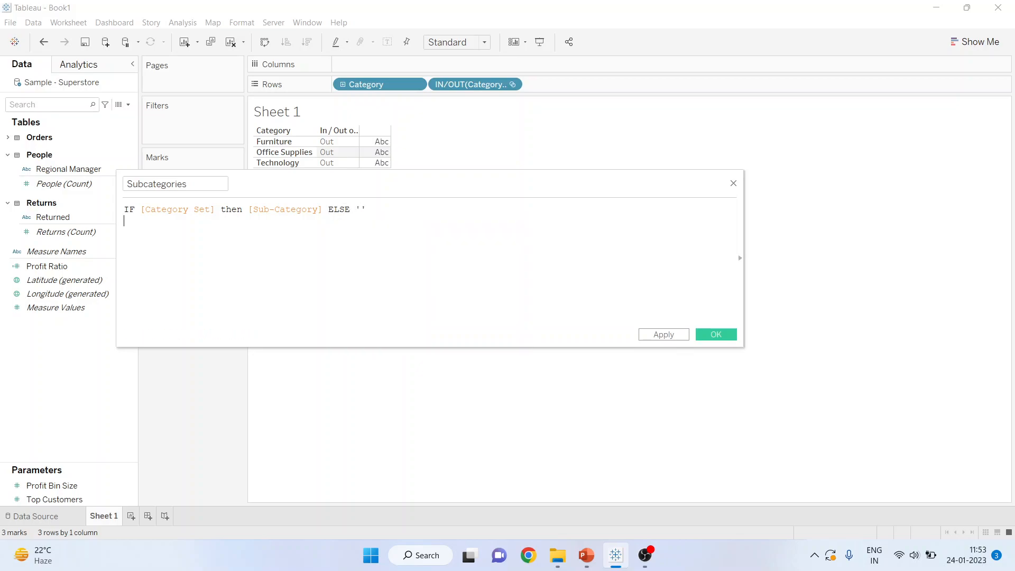
pyautogui.write('END')
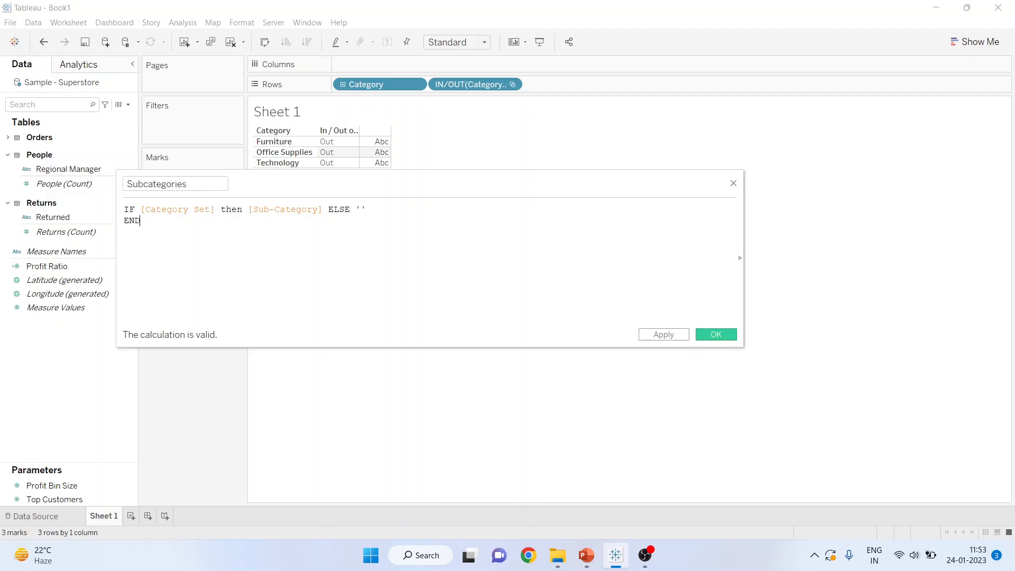
pyautogui.click(715, 334)
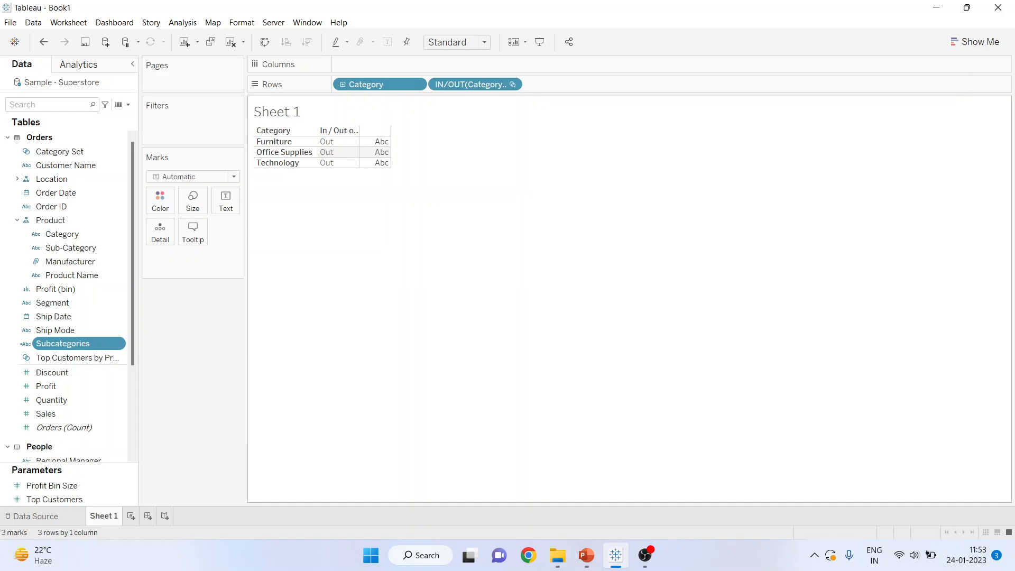
# Step: Place Subcategories on Rows between Category and the Category Set field, and check how selecting the Furniture row behaves
pyautogui.click(8, 138)
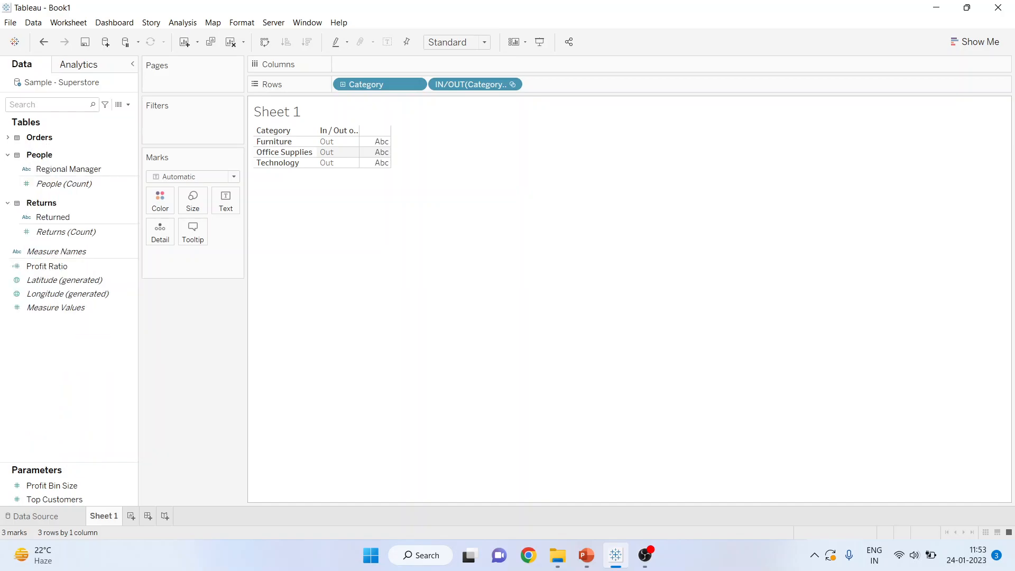
pyautogui.click(7, 137)
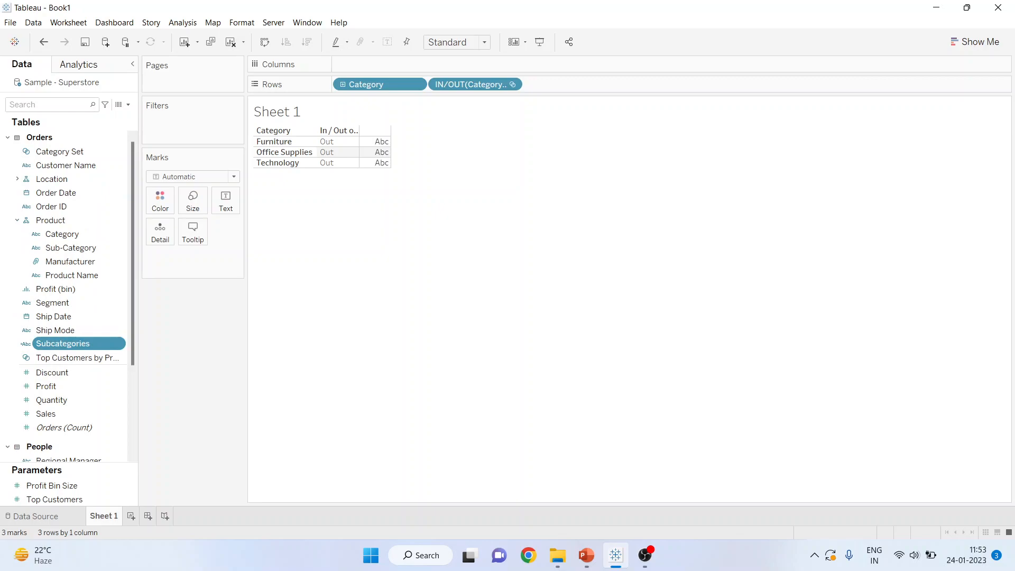
pyautogui.moveTo(62, 343); pyautogui.dragTo(401, 85)
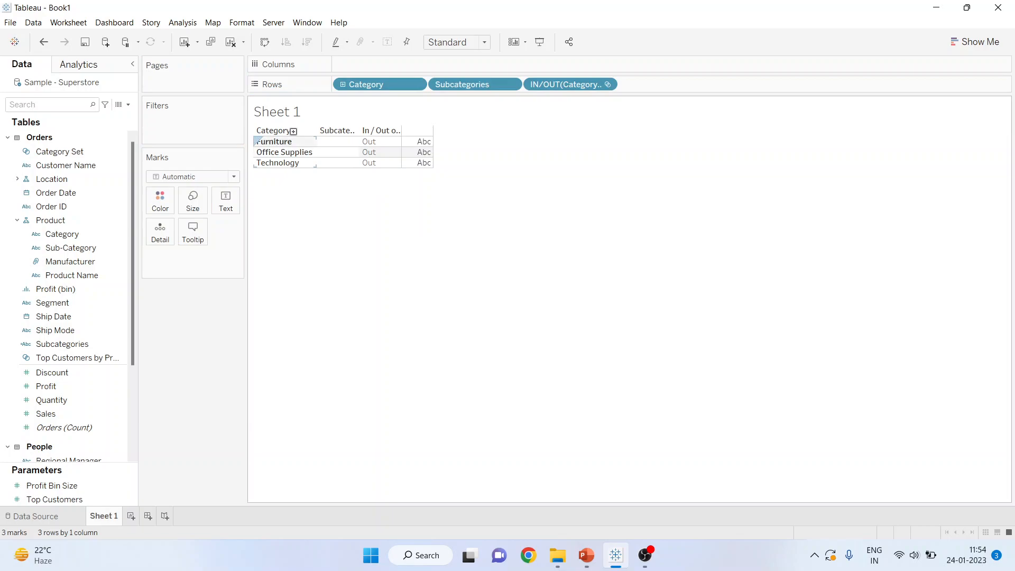
pyautogui.click(257, 141)
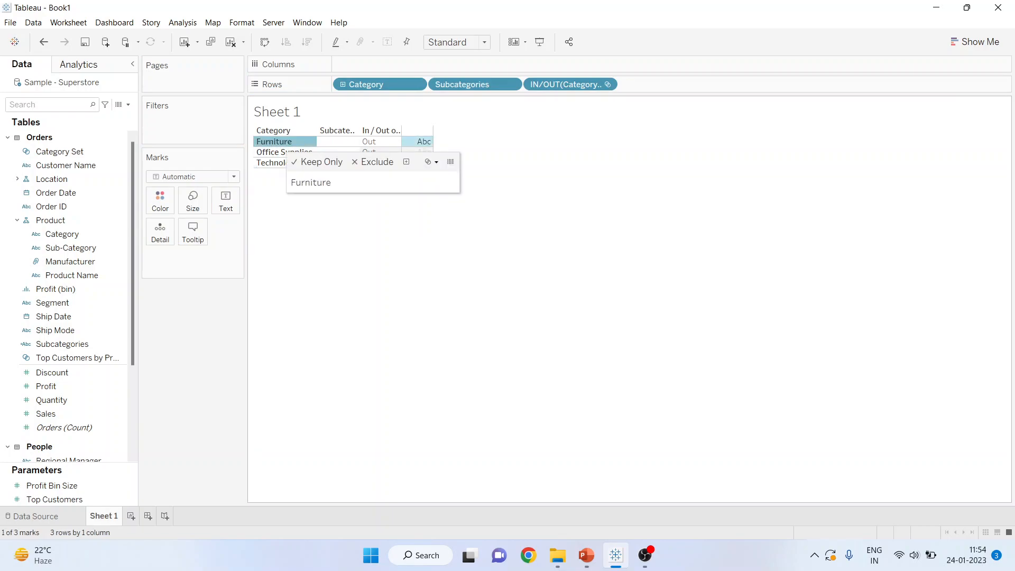
pyautogui.click(338, 222)
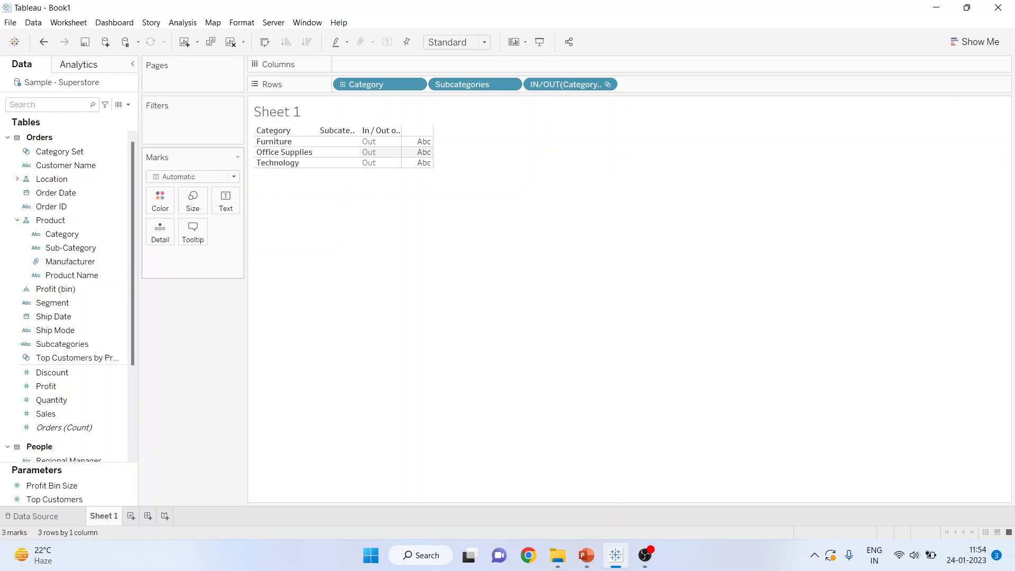
# Step: Add a Change Set Values worksheet action named Drill Down Sub Category that runs on Select from Sheet 1
pyautogui.click(68, 22)
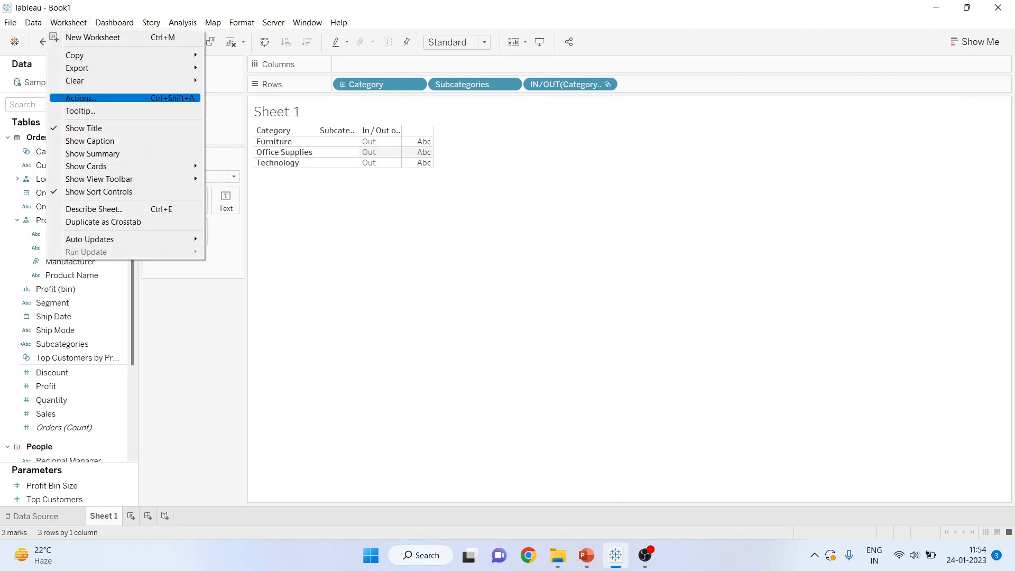
pyautogui.click(81, 98)
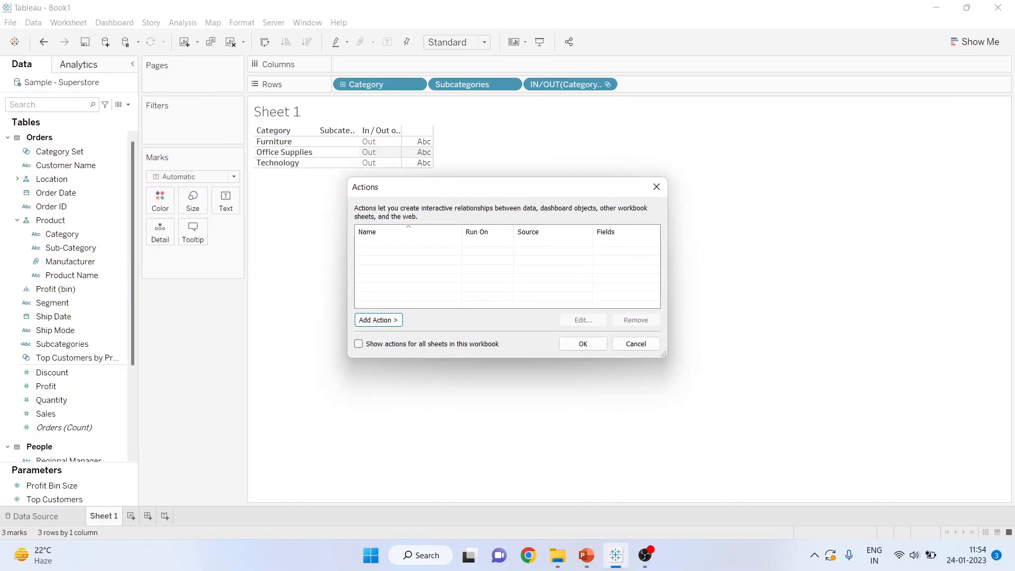
pyautogui.click(378, 320)
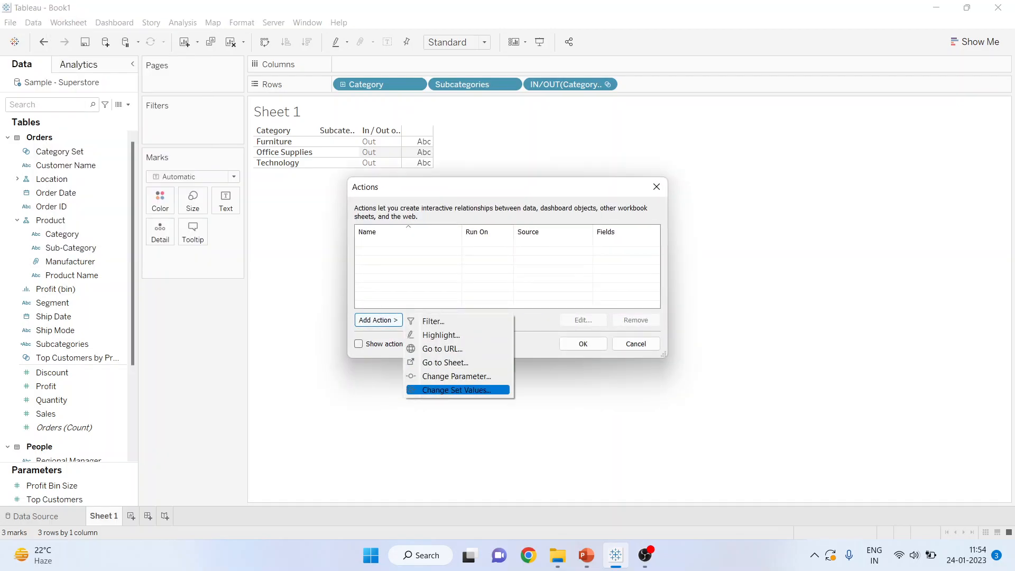
pyautogui.click(456, 389)
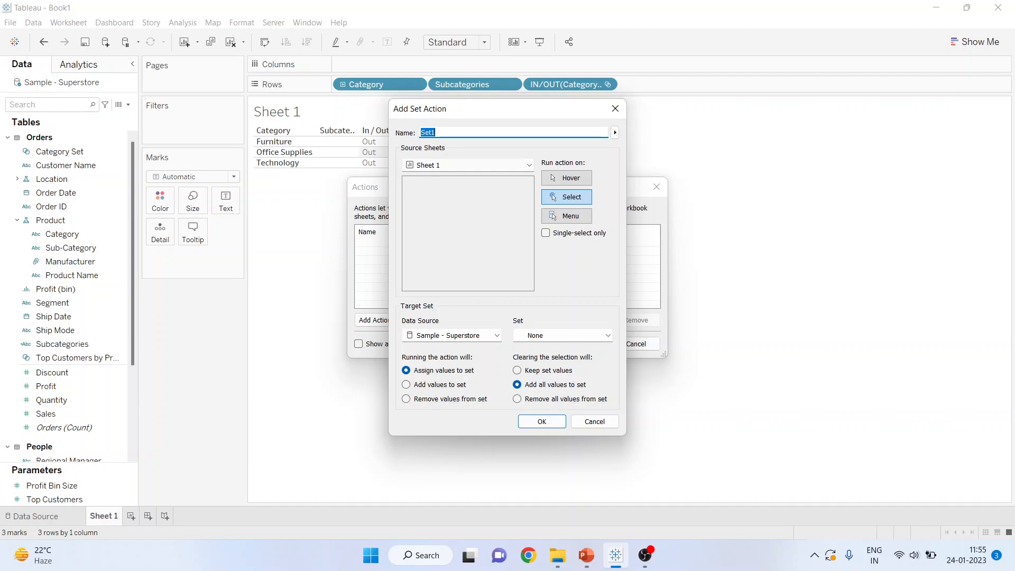
pyautogui.write('Drill Down Sub Cate')
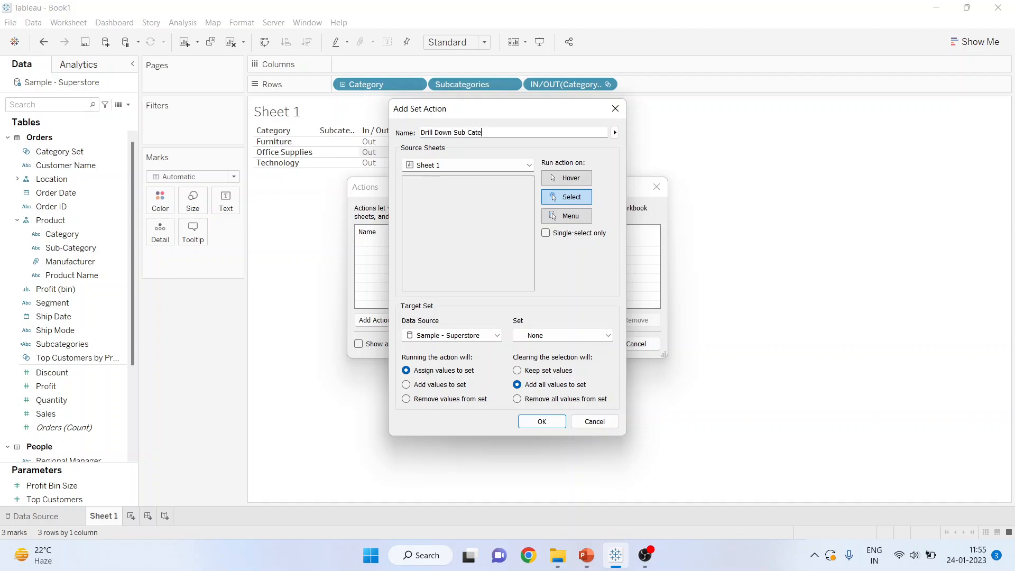
pyautogui.write('gory')
pyautogui.click(553, 197)
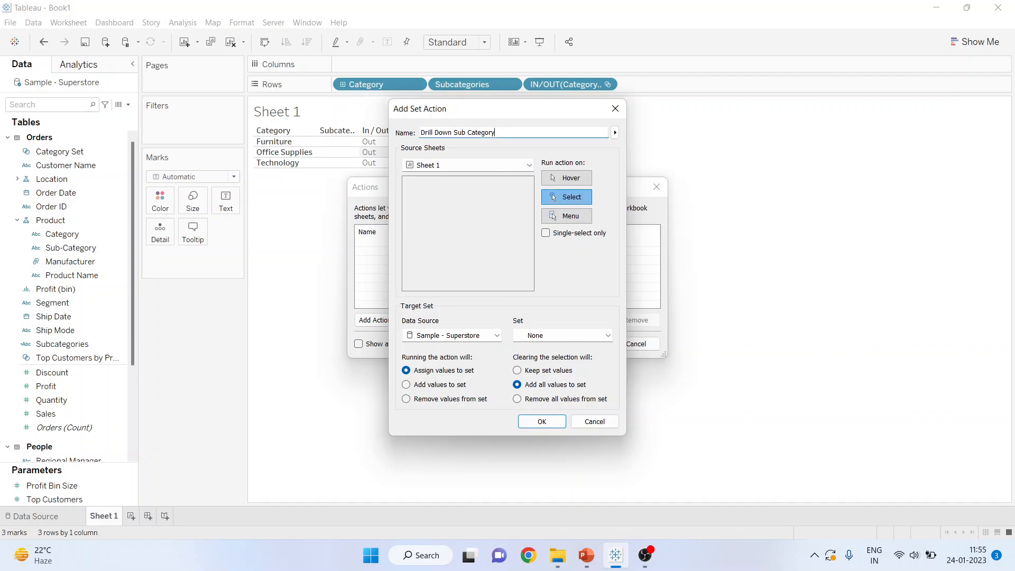
# Step: Target the action at Category Set, make clearing the selection remove all values from the set, and confirm the action
pyautogui.click(497, 335)
pyautogui.click(496, 336)
pyautogui.click(608, 335)
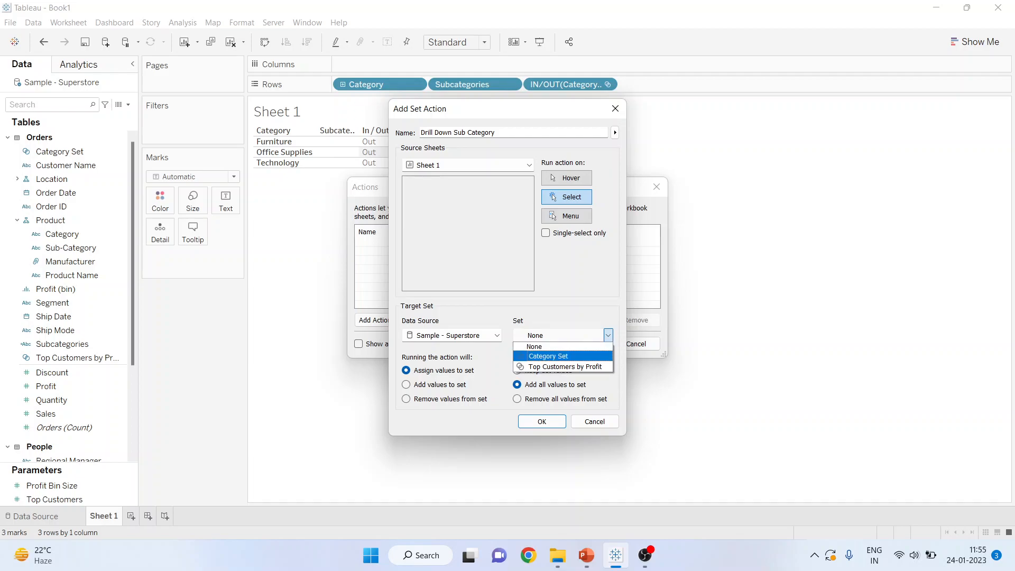
pyautogui.press('Return')
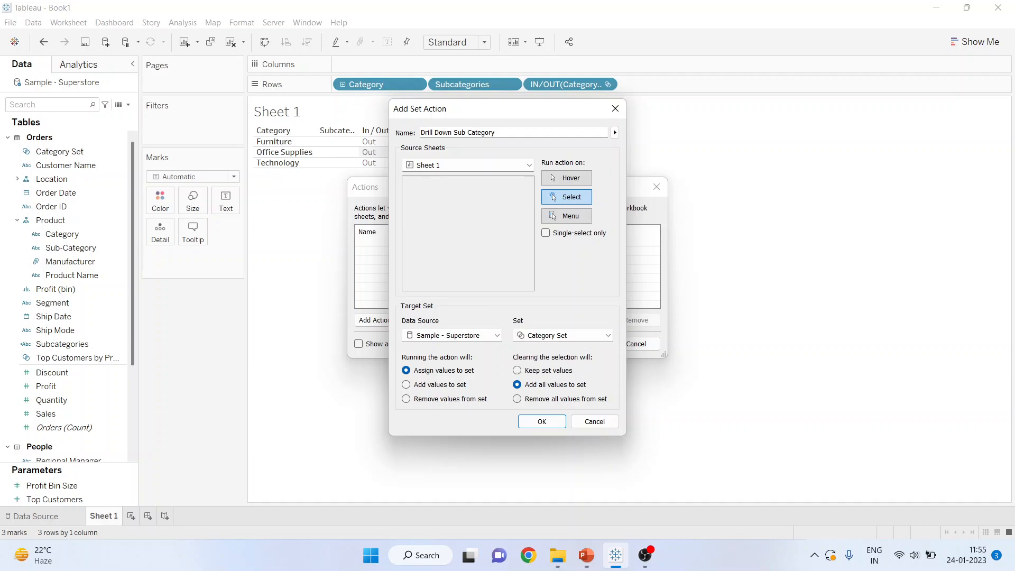
pyautogui.click(517, 399)
pyautogui.click(542, 421)
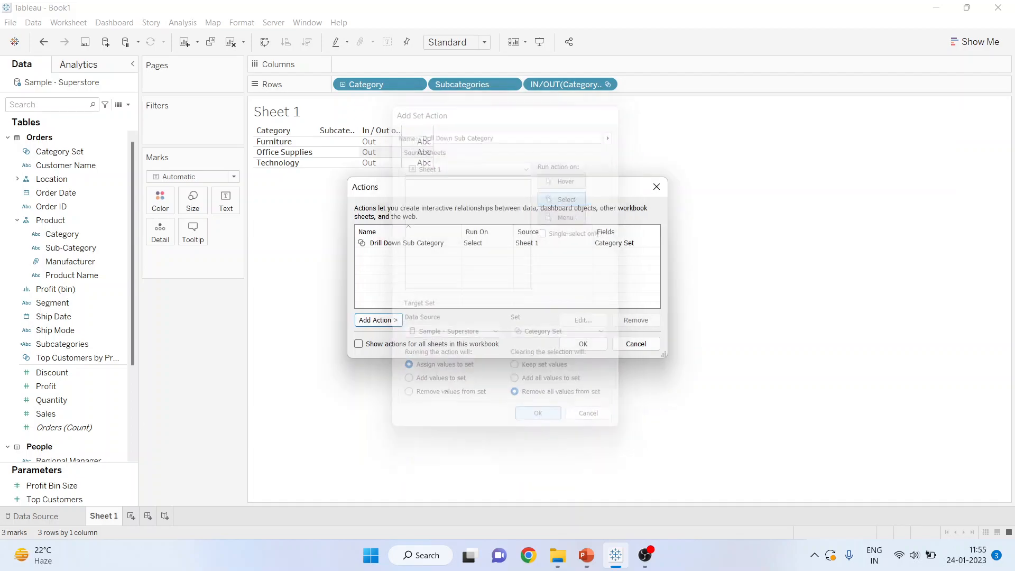
pyautogui.click(583, 343)
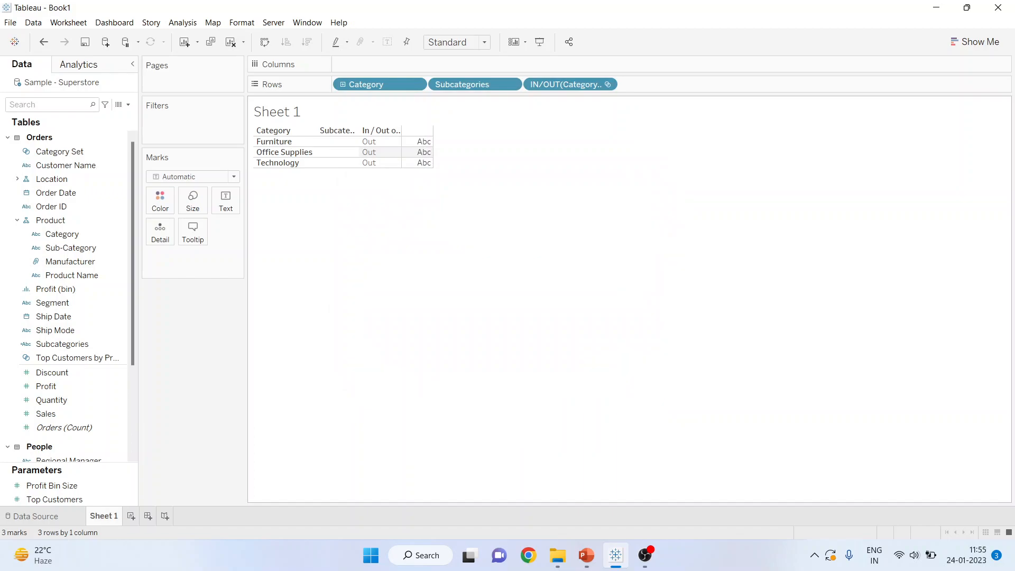
# Step: Select the Furniture category in the view to test the drill-down action
pyautogui.click(258, 141)
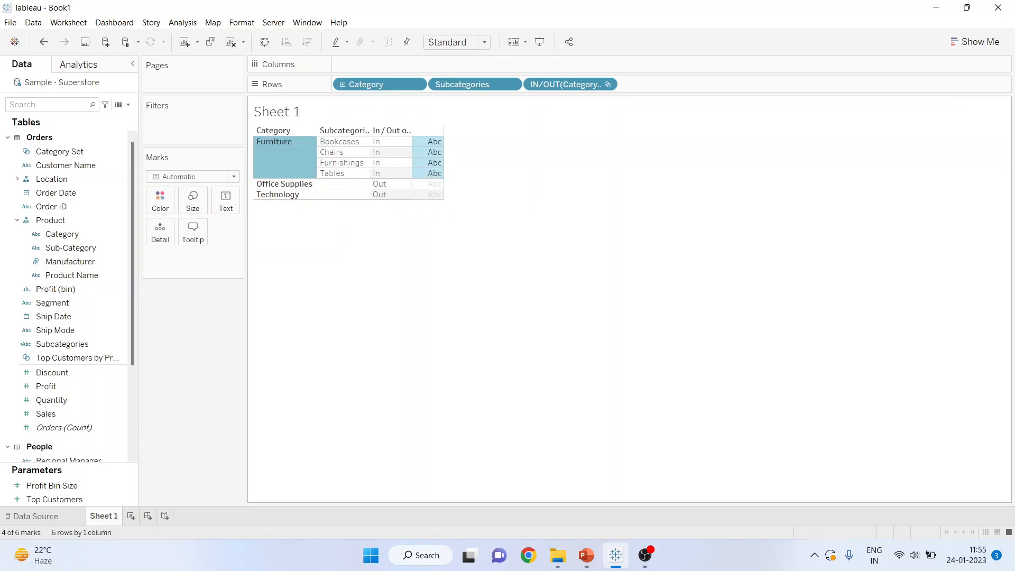
# Step: Take the Category Set field off Rows and fill the table with Sales values split by Segment across the columns
pyautogui.click(347, 236)
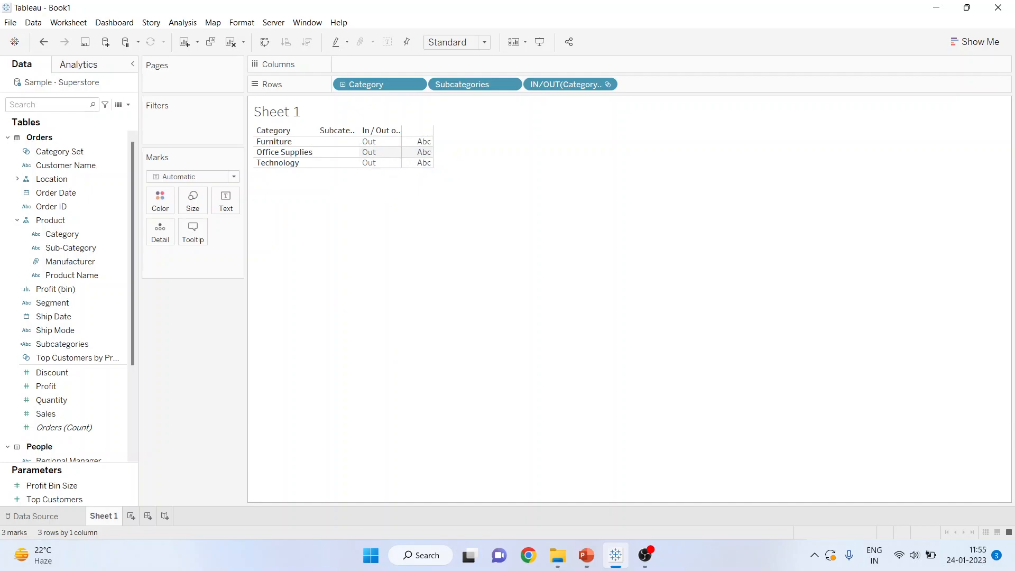
pyautogui.moveTo(570, 84); pyautogui.dragTo(706, 212)
pyautogui.moveTo(46, 413); pyautogui.dragTo(370, 152)
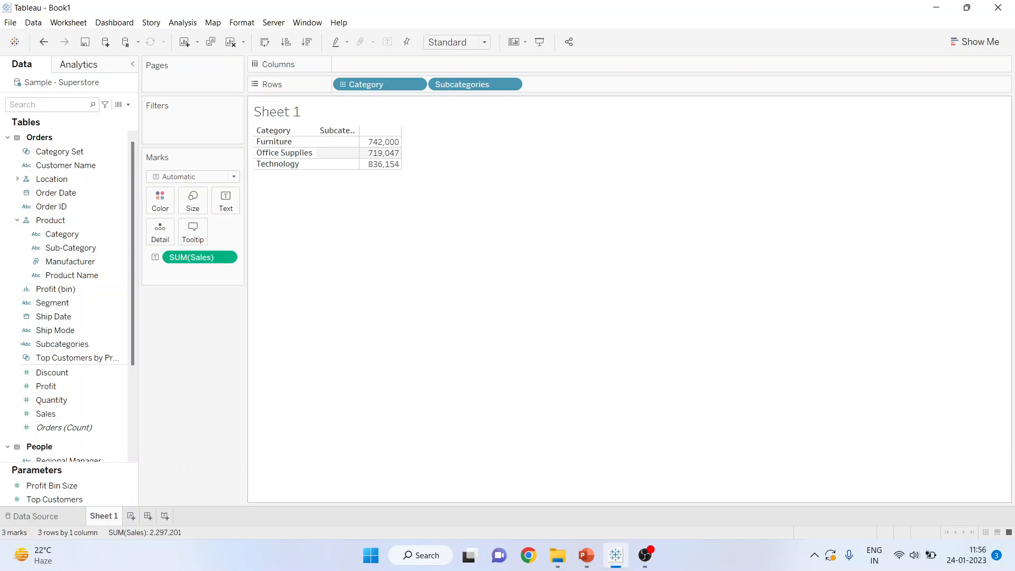
pyautogui.moveTo(52, 302); pyautogui.dragTo(343, 65)
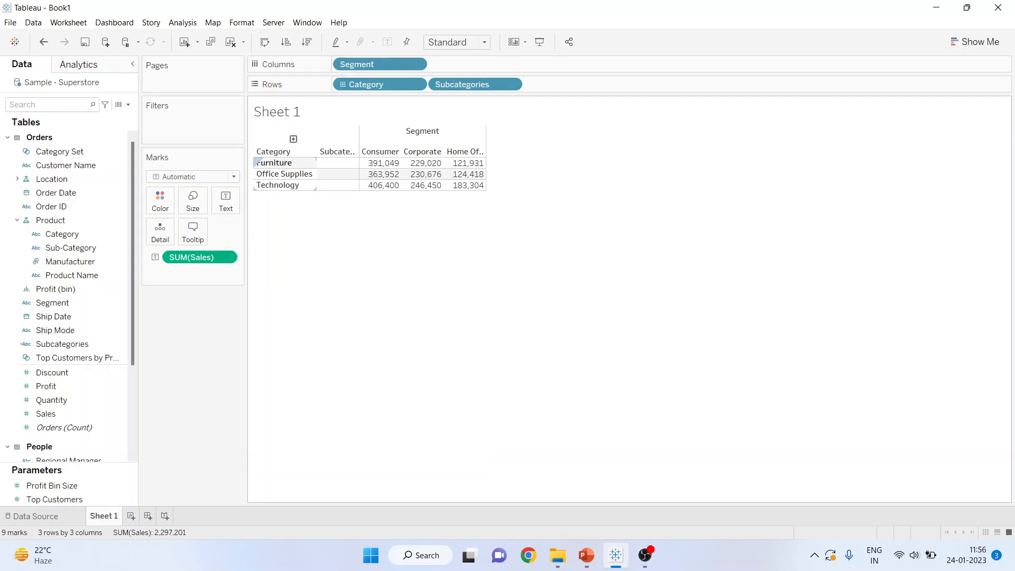
# Step: Test the drill-down on the sales table by selecting Furniture, Office Supplies and Technology in turn
pyautogui.click(278, 163)
pyautogui.click(391, 269)
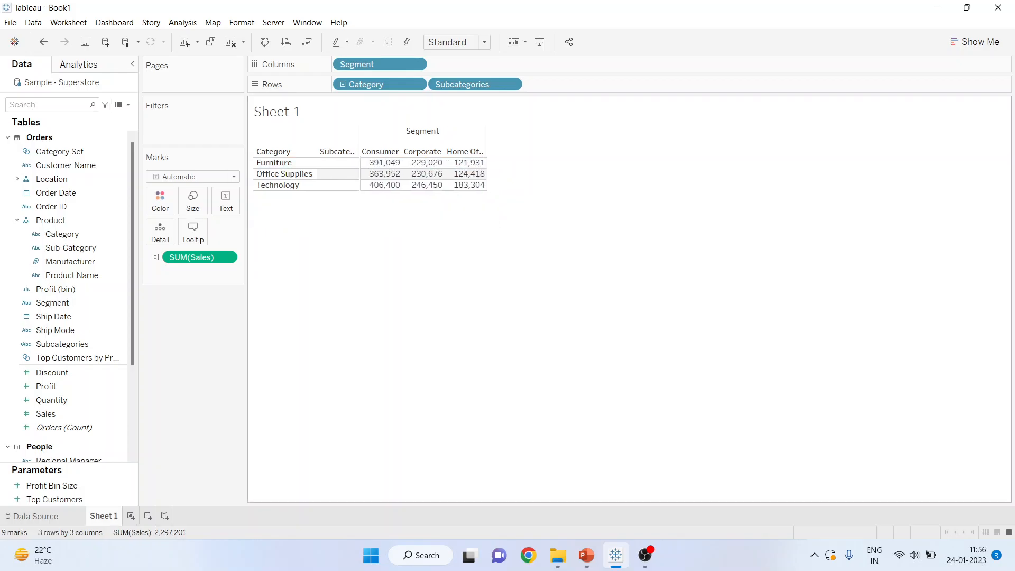
pyautogui.click(275, 163)
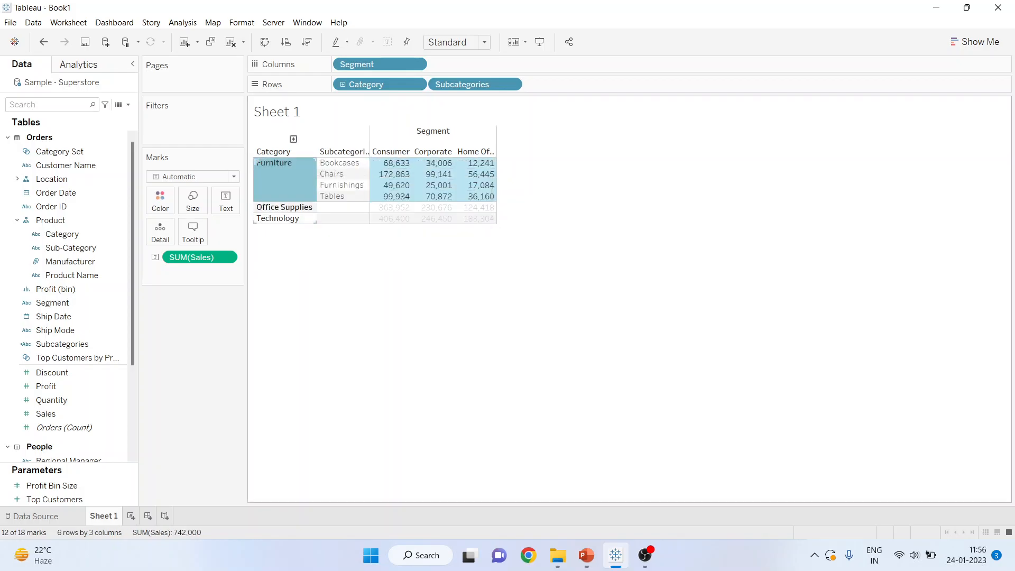
pyautogui.click(280, 206)
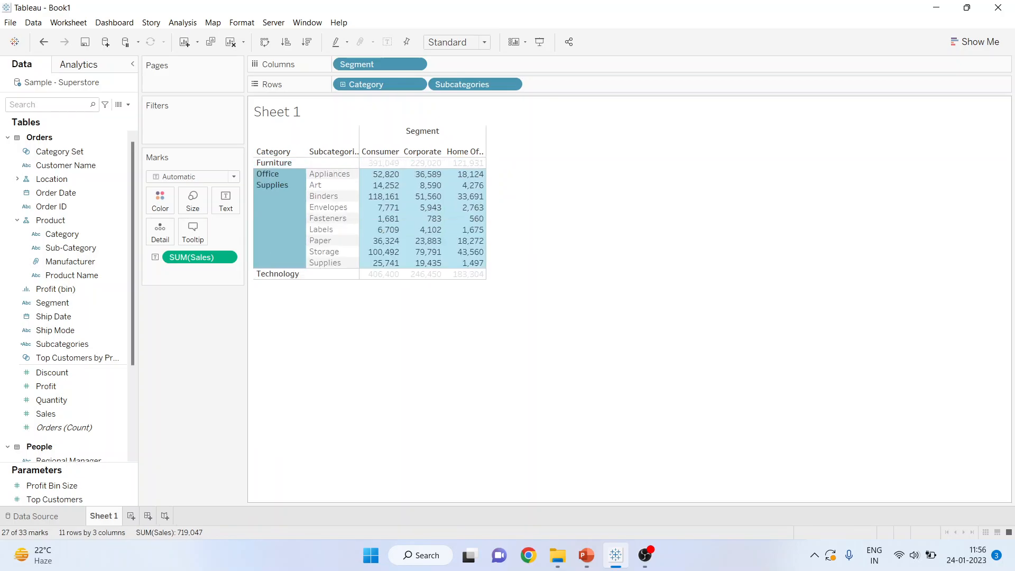
pyautogui.click(279, 274)
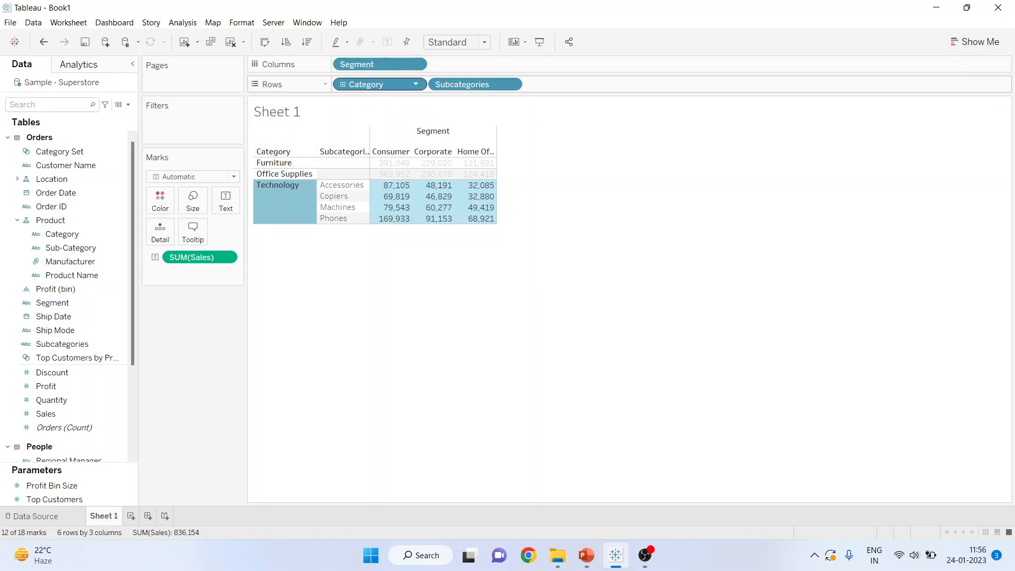
# Step: Try hiding the header of the Category field on Rows, and undo the change
pyautogui.click(415, 84)
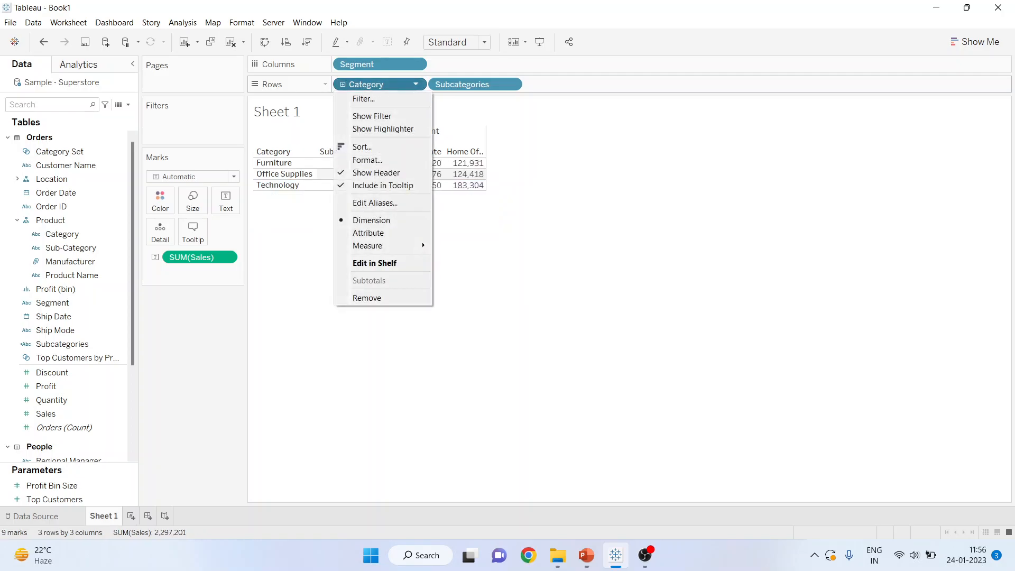
pyautogui.click(370, 170)
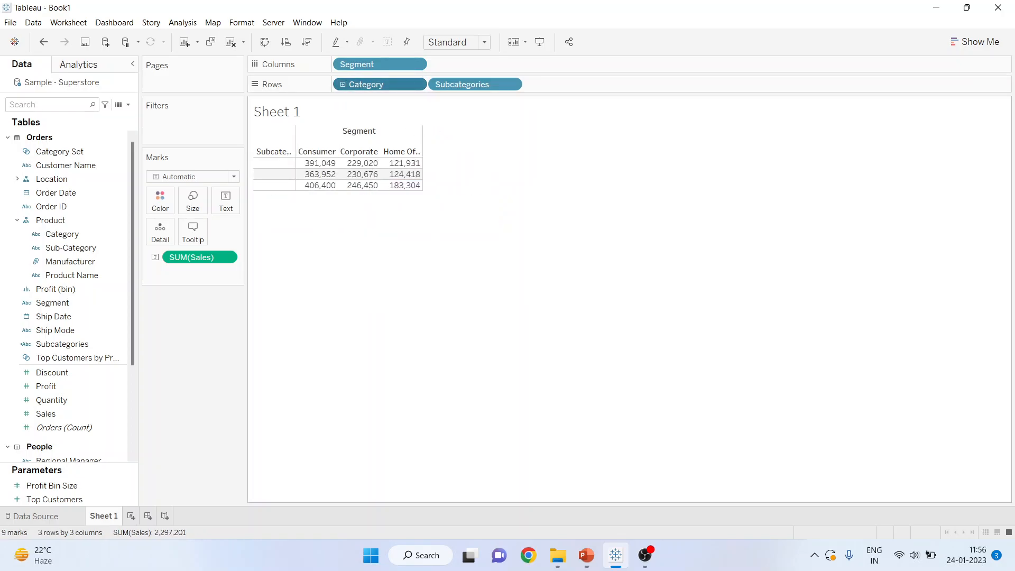
pyautogui.hotkey('ctrl', 'z')
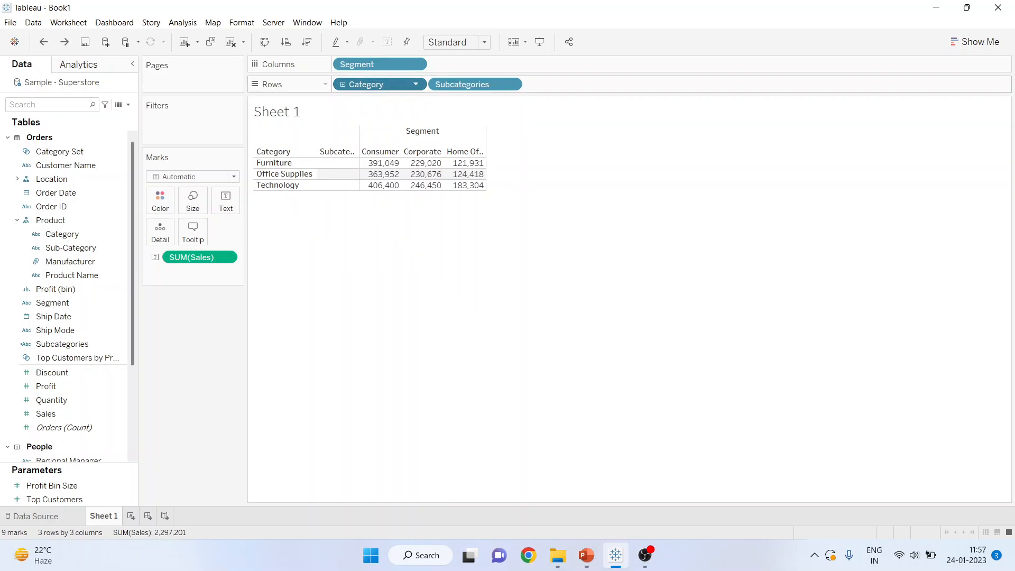
# Step: Test the drill-down from the Subcategories column with the Category header temporarily hidden, restoring the header at the end
pyautogui.click(415, 84)
pyautogui.click(376, 172)
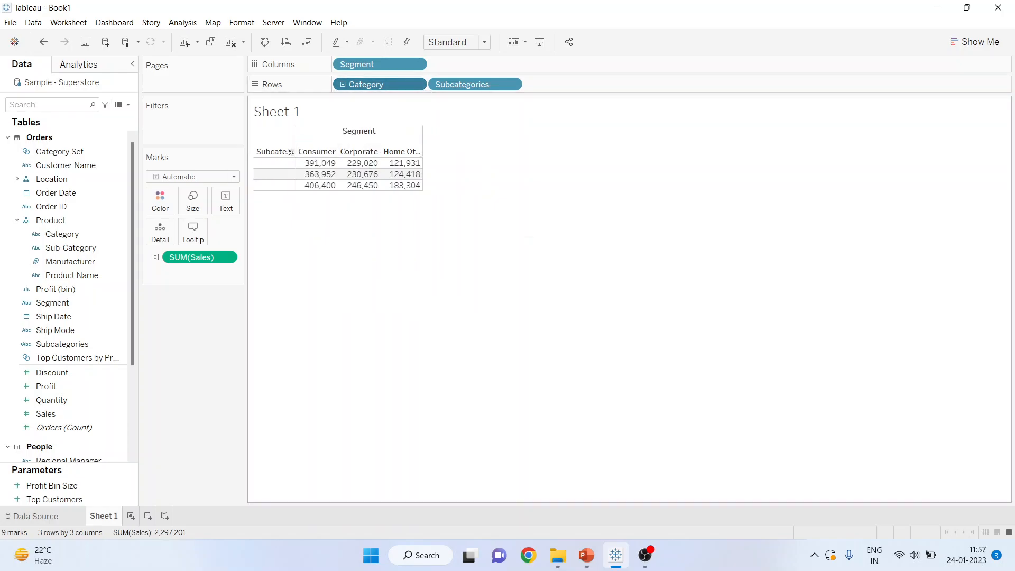
pyautogui.click(291, 162)
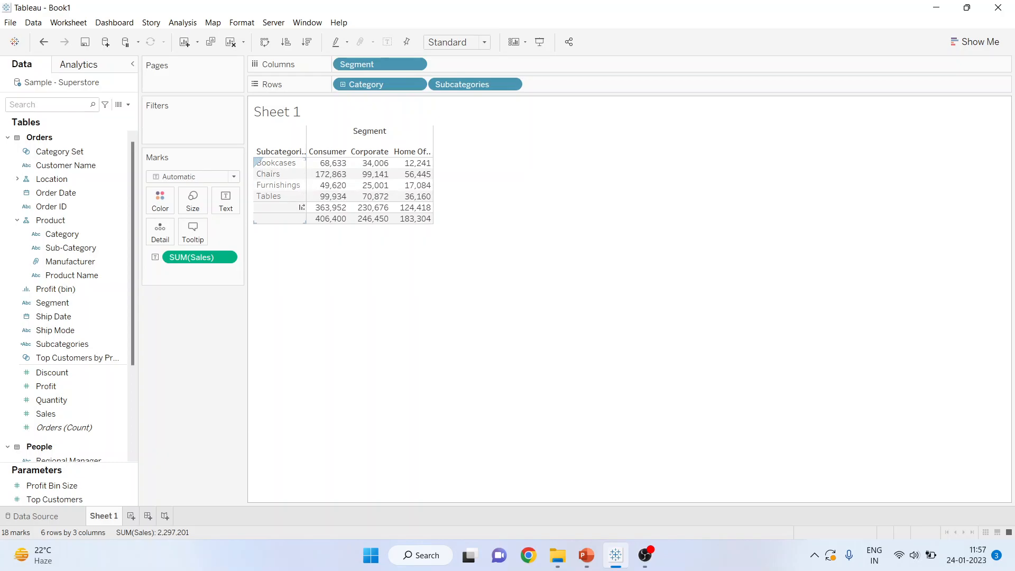
pyautogui.click(280, 207)
pyautogui.click(280, 273)
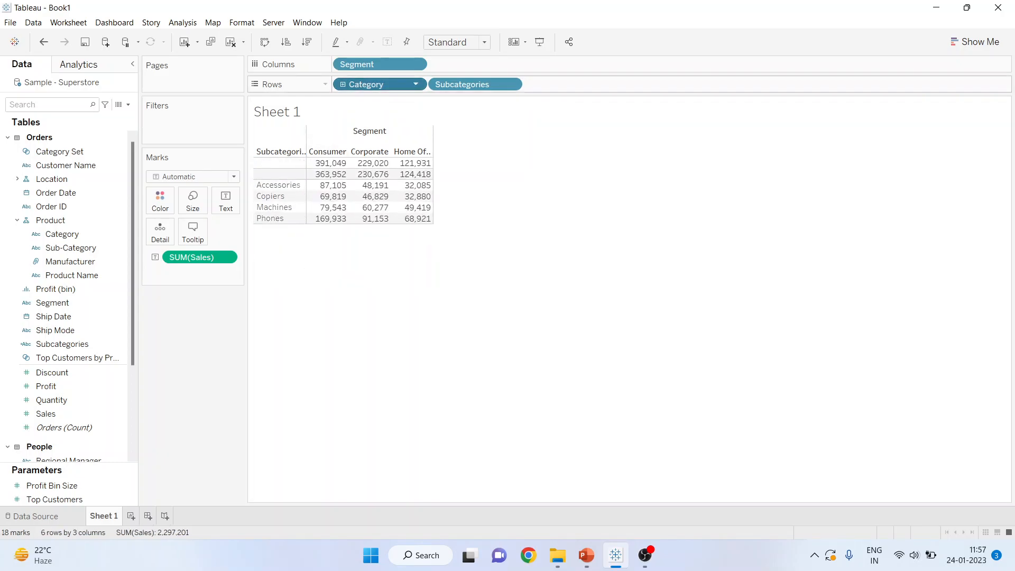
pyautogui.click(416, 84)
pyautogui.click(370, 173)
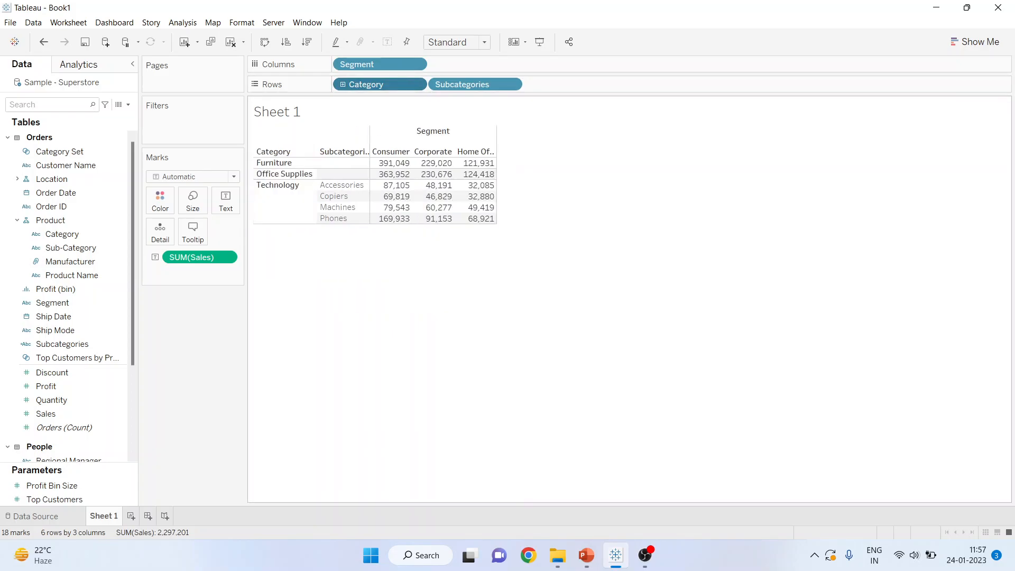
# Step: Check the drill-down with the Category header shown by selecting Furniture, Technology and Office Supplies
pyautogui.click(258, 161)
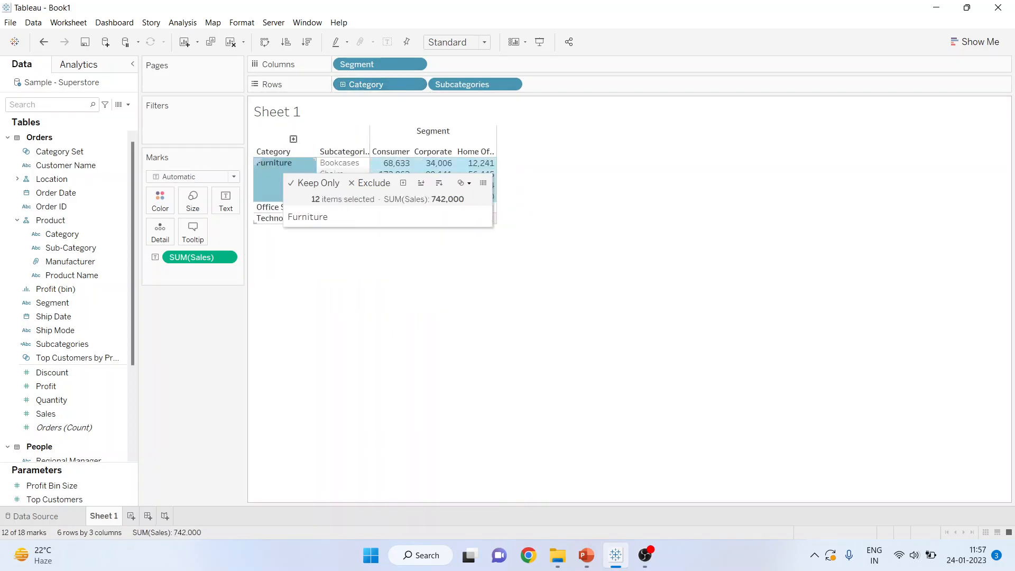
pyautogui.click(257, 162)
pyautogui.click(282, 218)
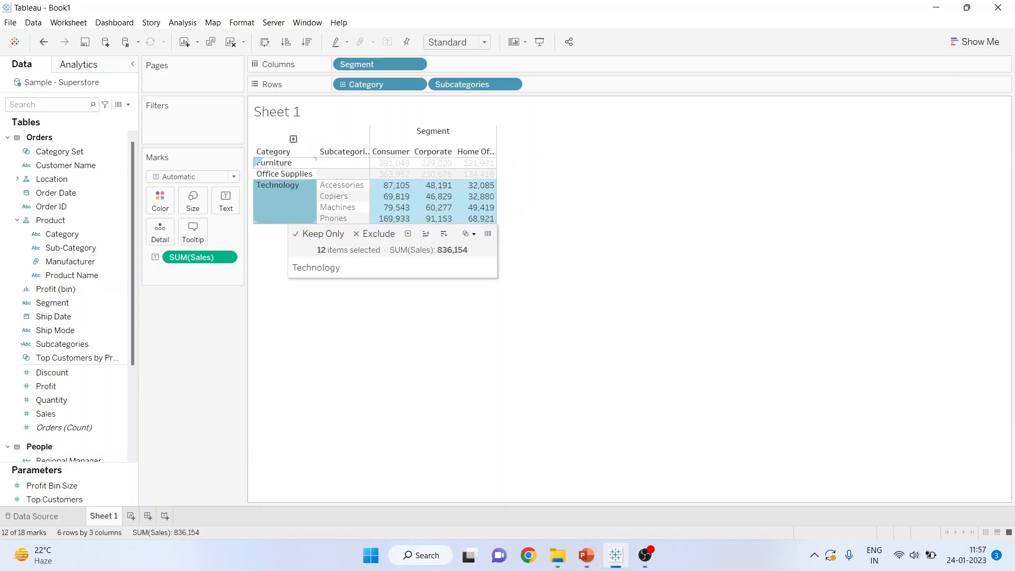
pyautogui.click(284, 174)
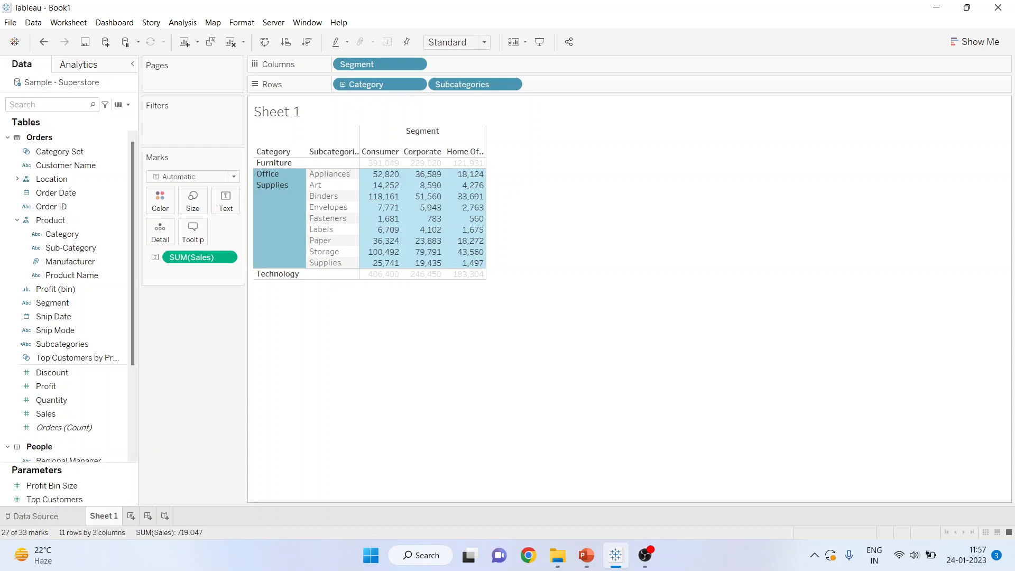
# Step: Switch to the Youtube template1 presentation in PowerPoint and run the slide show from the Thank You slide
pyautogui.moveTo(585, 555)
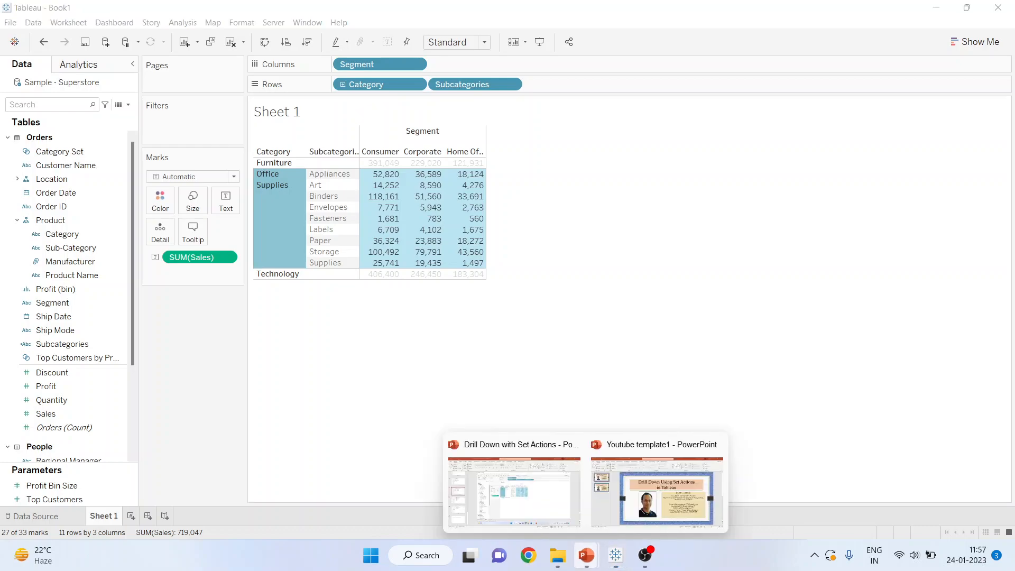
pyautogui.click(656, 491)
pyautogui.click(81, 230)
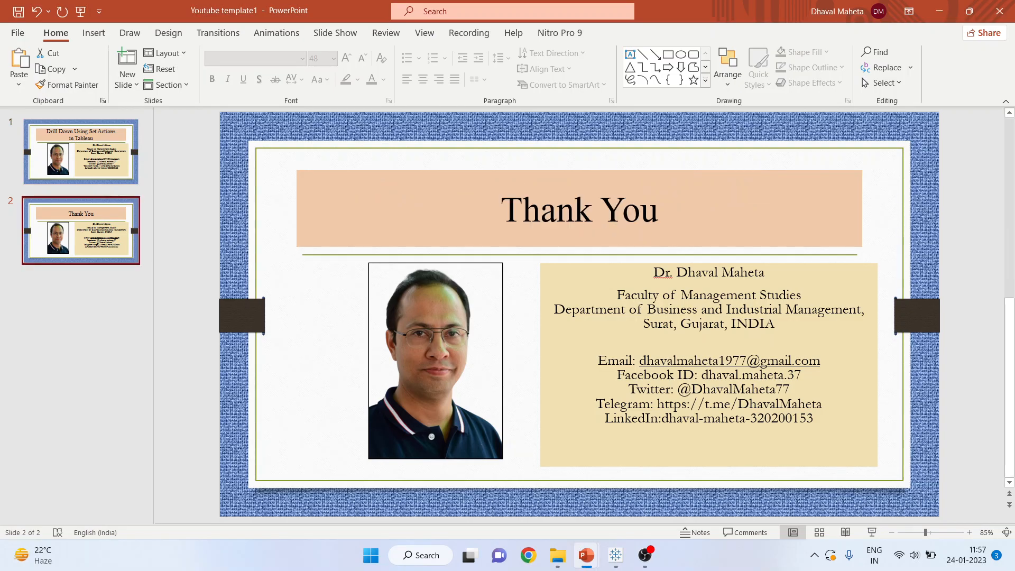
pyautogui.click(872, 533)
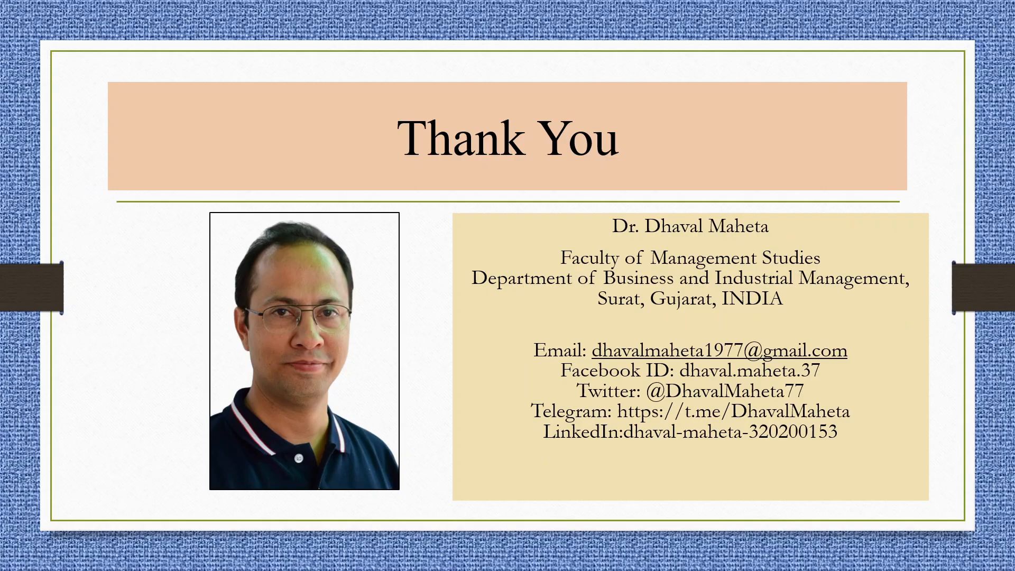